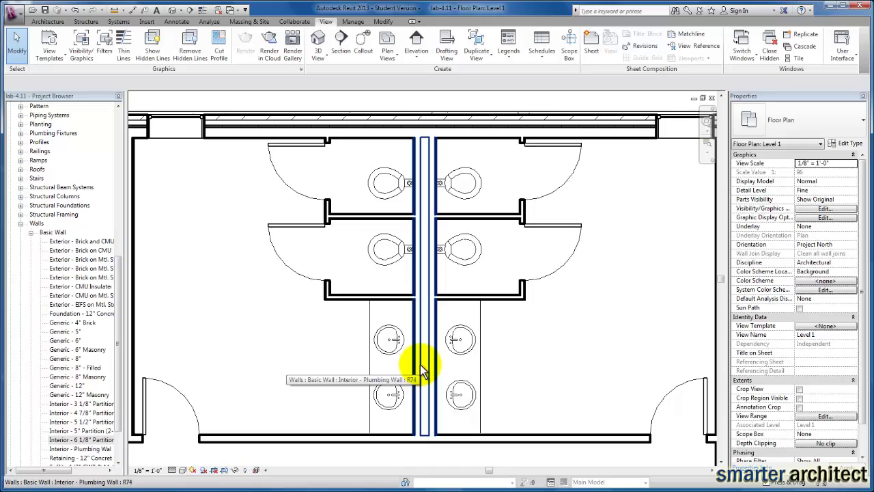
Replace the central plumbing wall with a plain interior partition type, then deselect it
scroll(420, 365, up, 2)
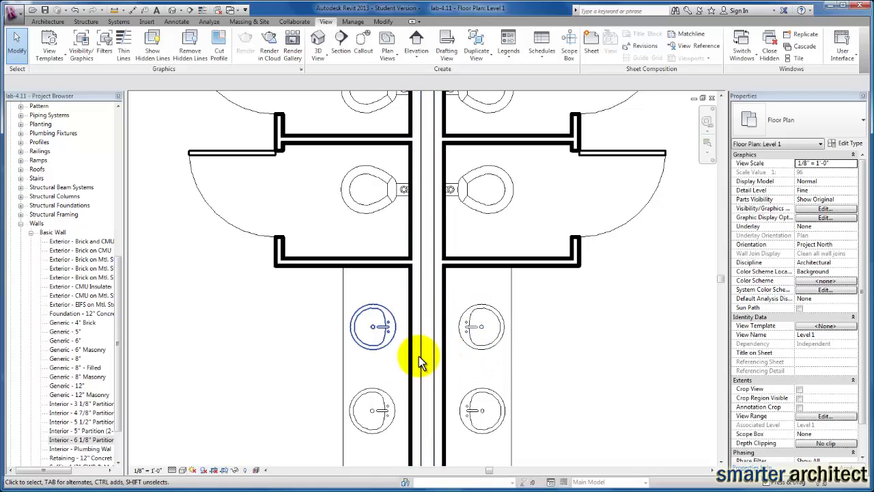
scroll(419, 355, down, 2)
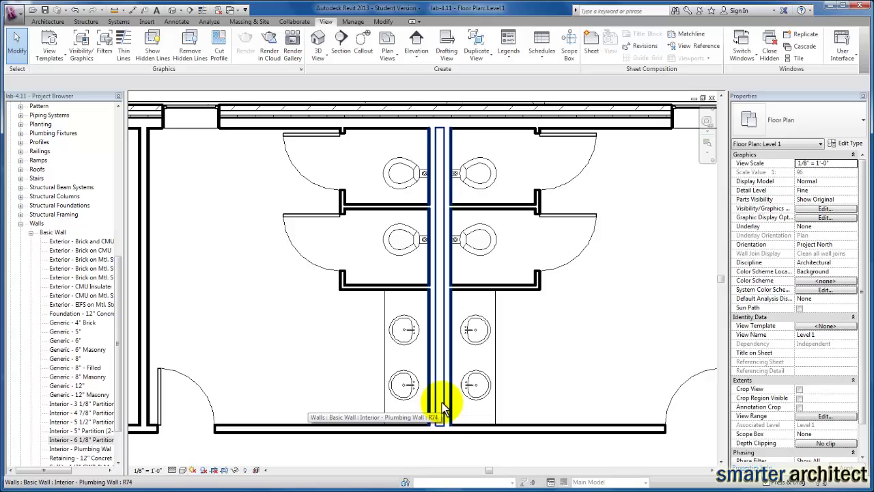
drag(442, 402, 442, 402)
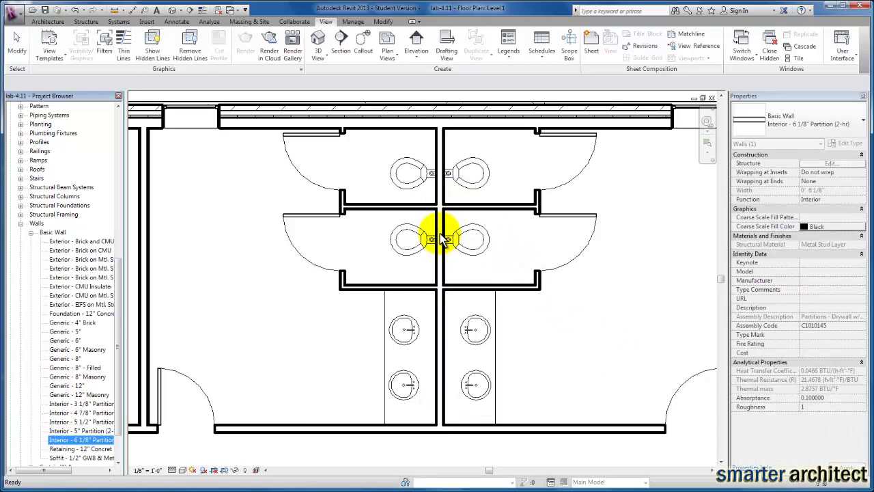
click(498, 244)
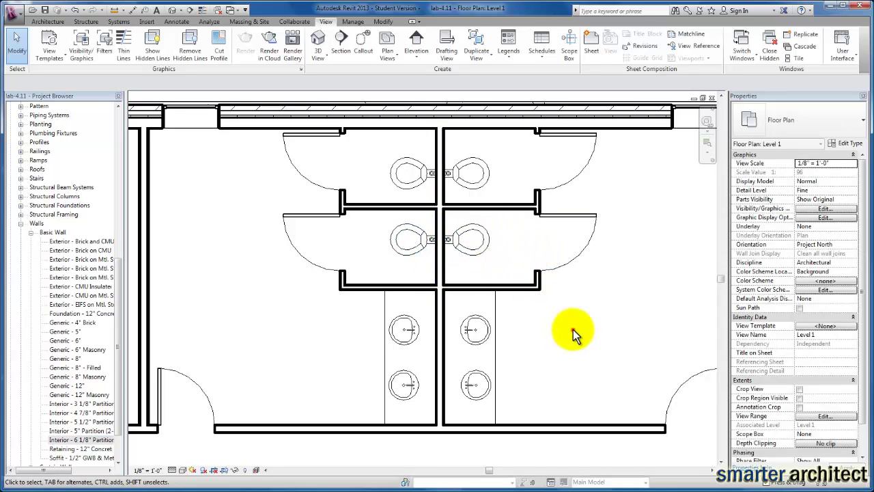
Select the central wall and open Type Properties for Interior - 4 7/8" Partition (1-hr)
click(439, 269)
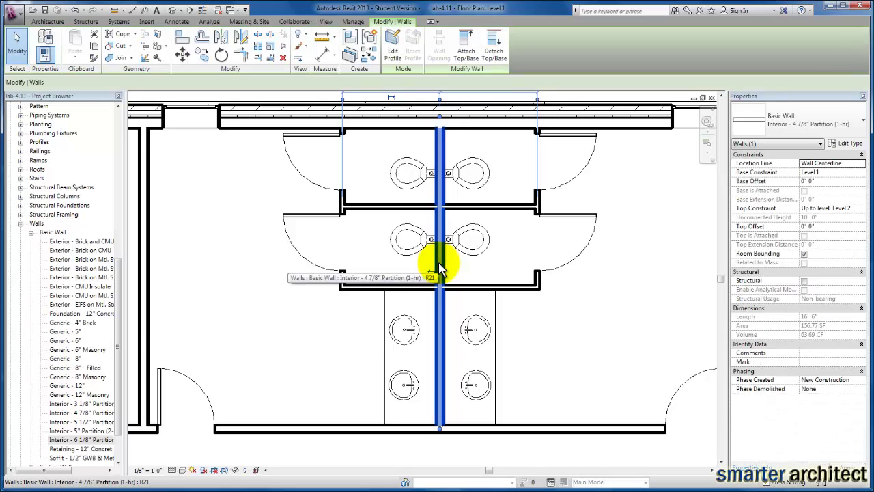
click(849, 146)
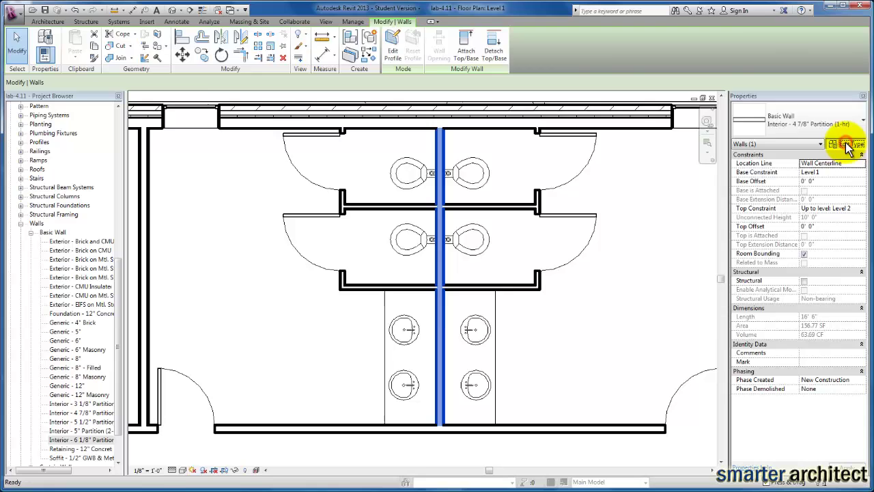
drag(713, 64, 637, 60)
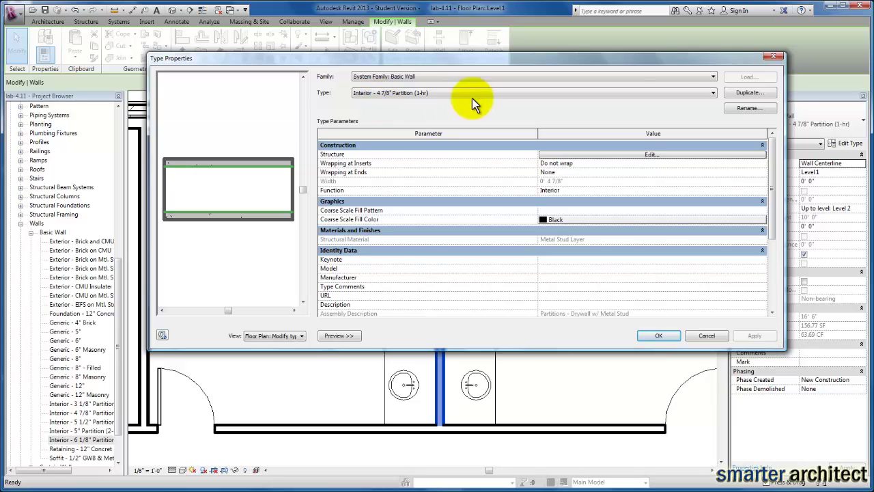
Duplicate the partition type under the name 'Interior - Plumbing Wall'
click(749, 92)
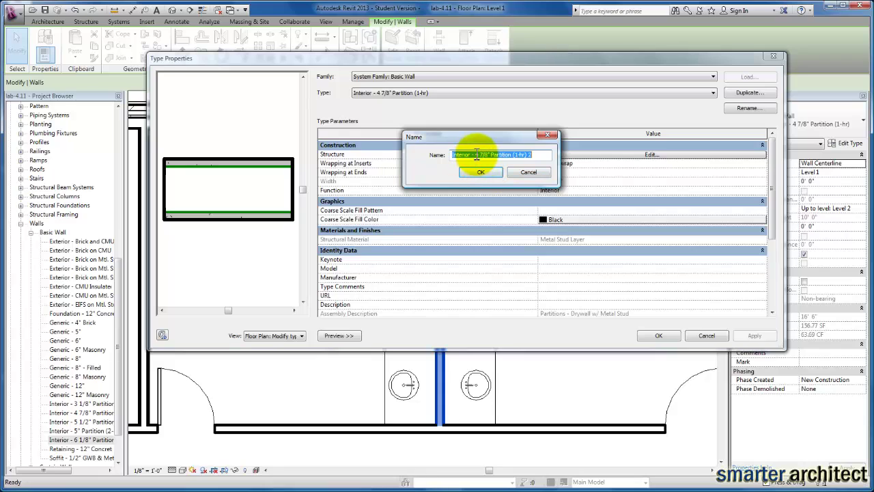
drag(474, 154, 531, 157)
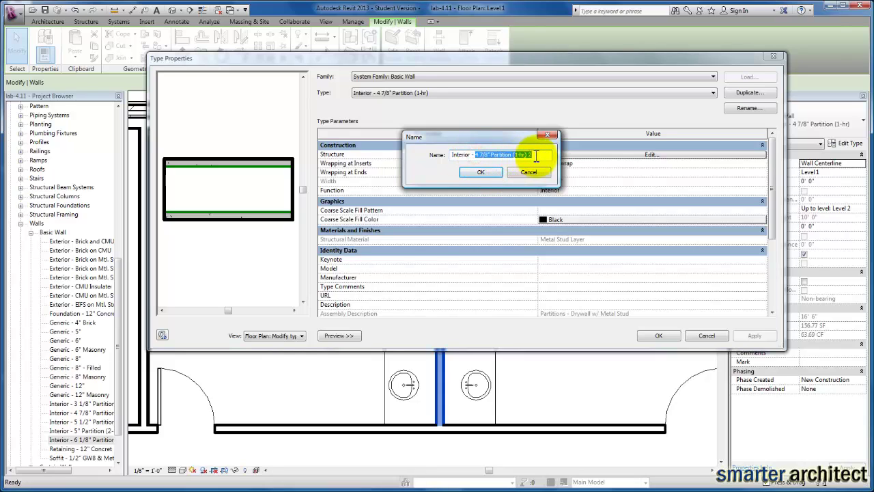
text(Plumbing Wall)
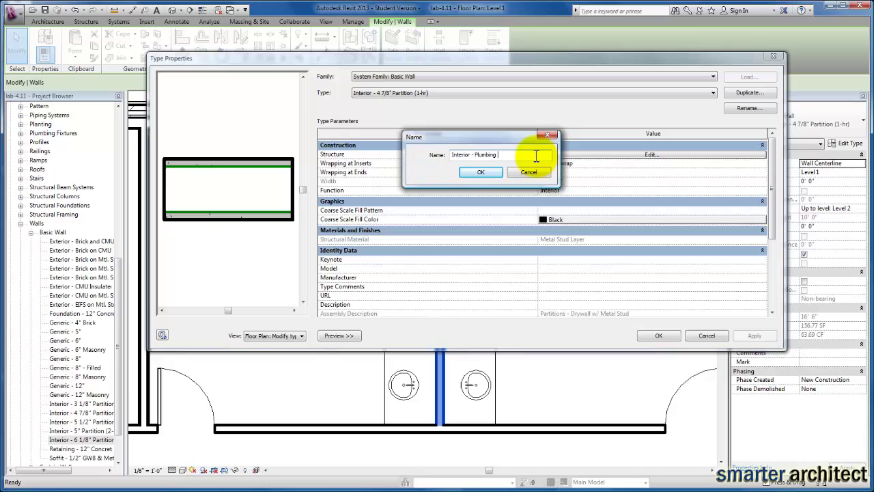
click(481, 172)
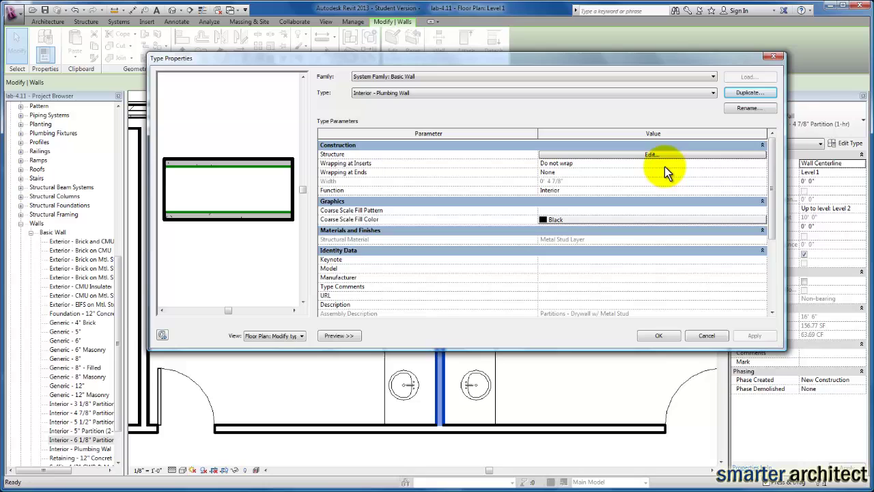
Open the Plumbing Wall layer structure and preview it in section, then back in floor plan
click(650, 156)
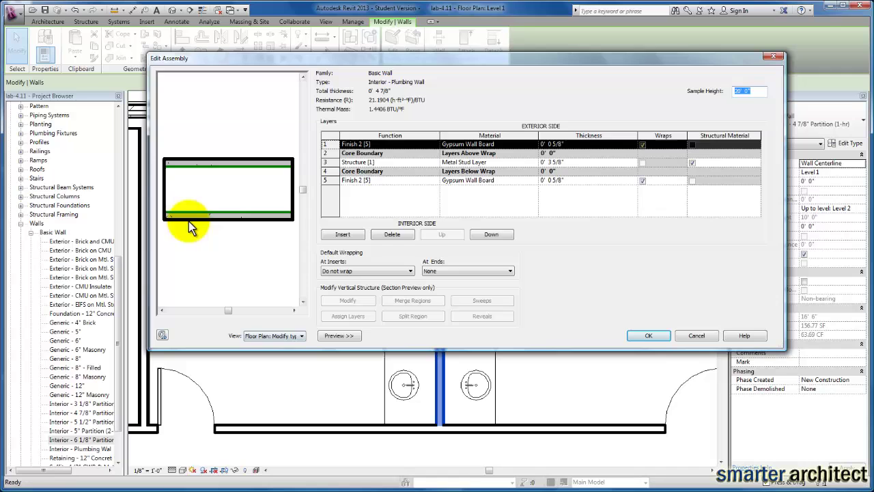
click(335, 337)
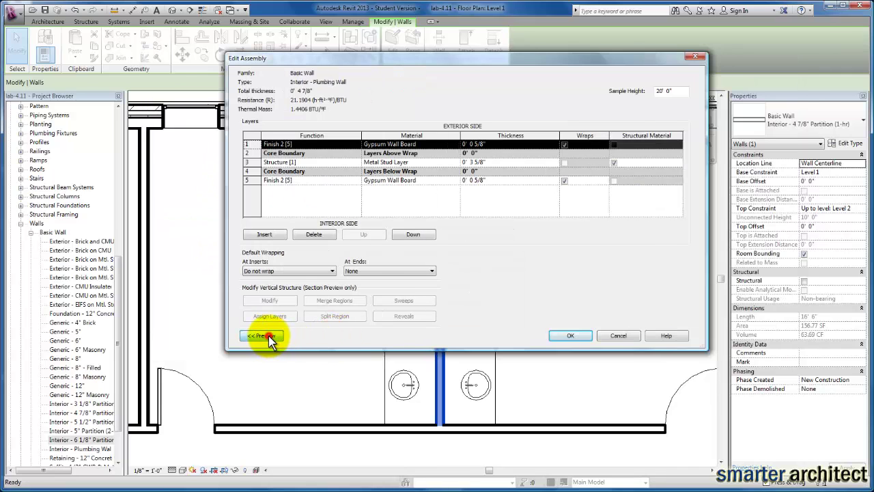
click(295, 335)
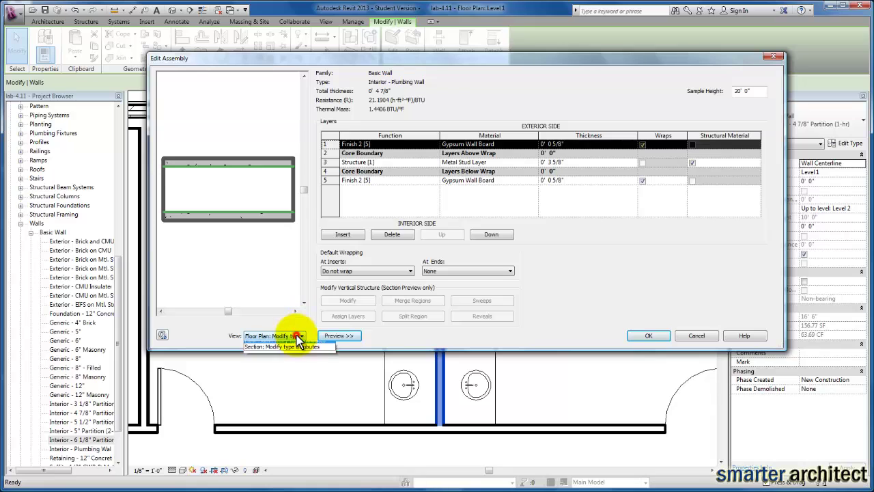
click(258, 352)
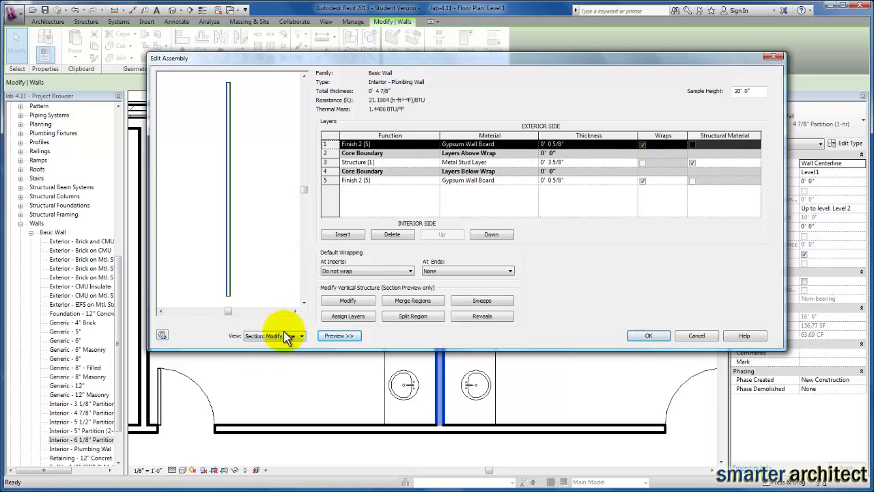
click(283, 335)
click(278, 345)
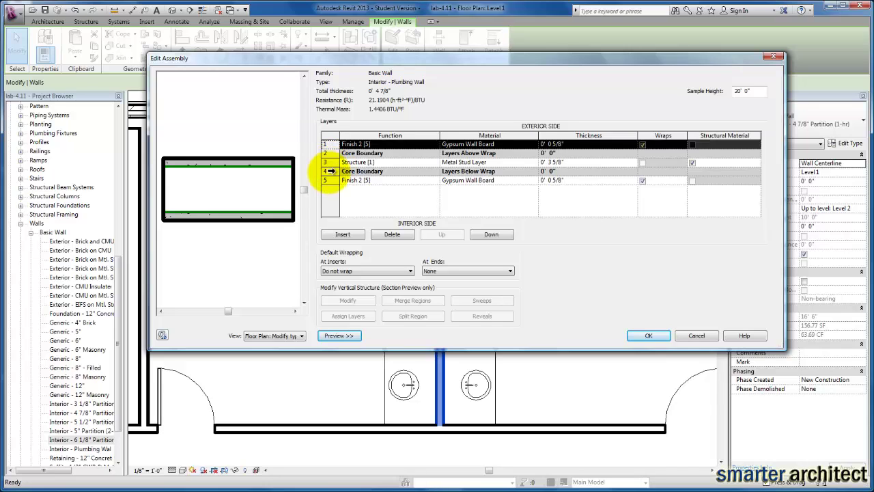
Insert a new Structure [1] layer above the lower core boundary and browse its material
click(330, 171)
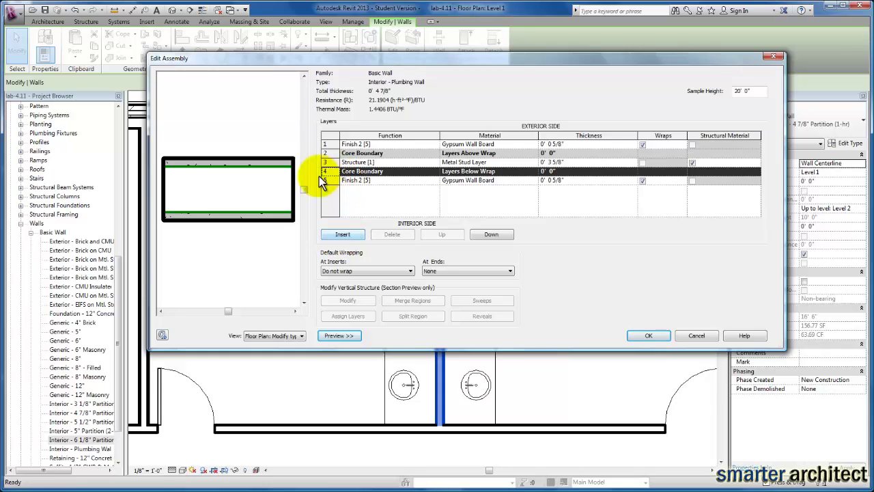
click(345, 235)
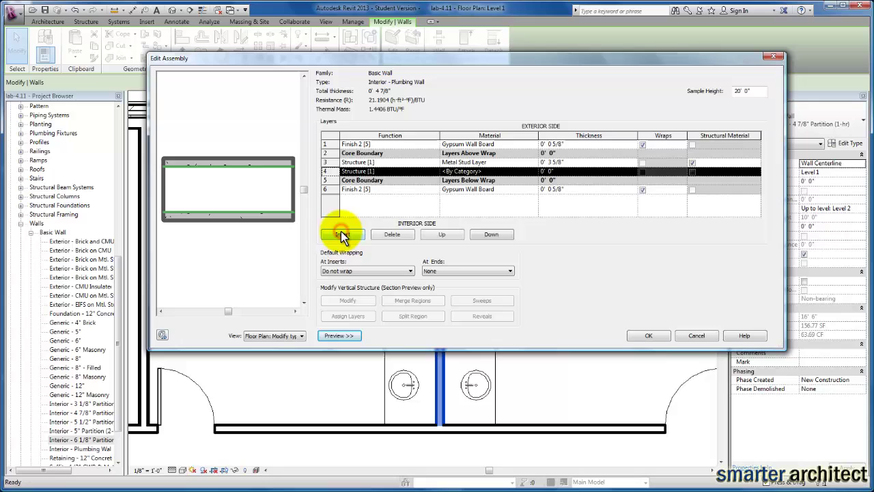
click(534, 172)
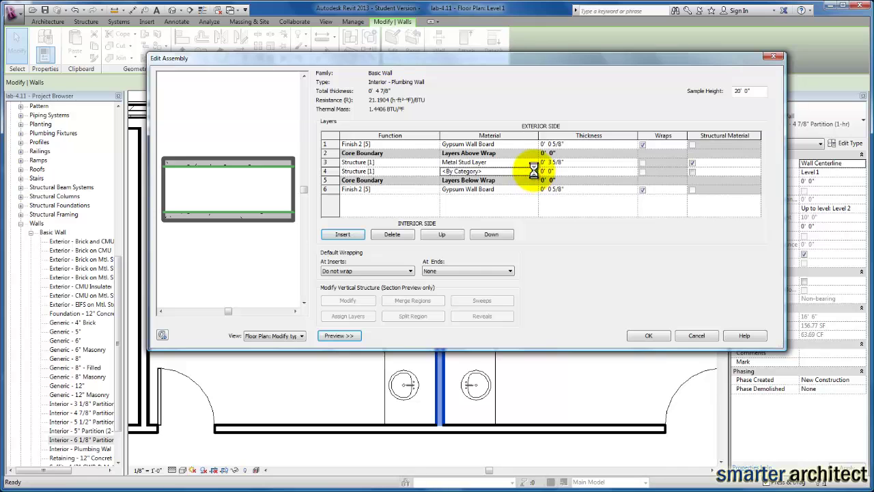
click(534, 170)
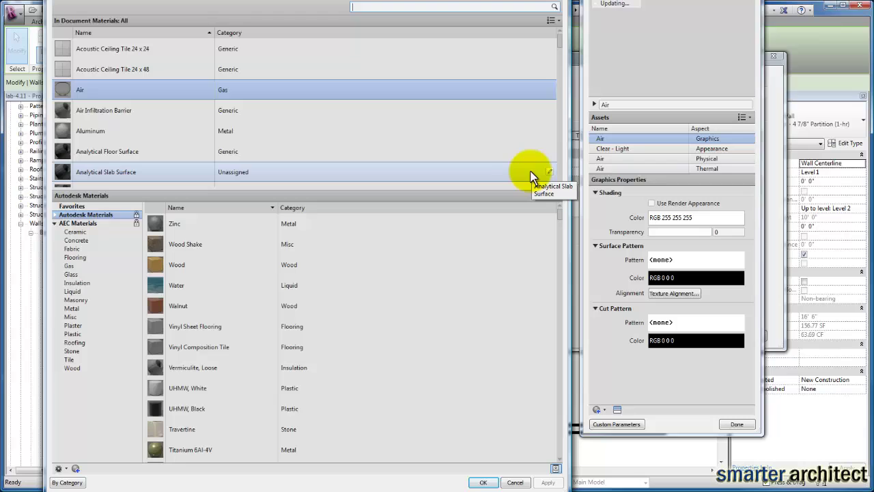
Assign the Metal Stud Layer material to the new fourth layer
click(489, 6)
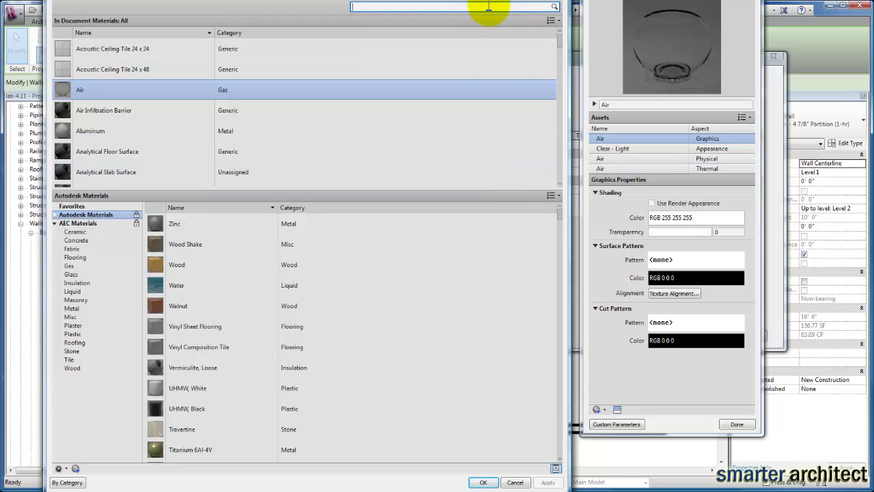
text(metal)
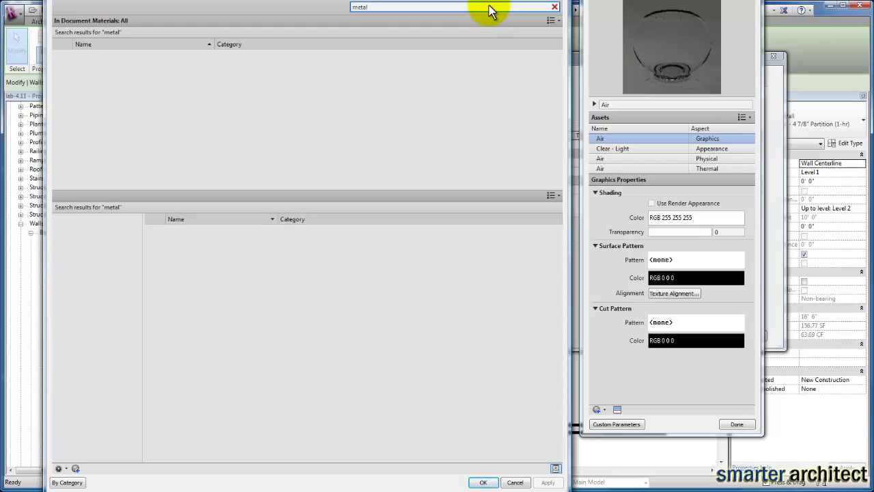
text( stud)
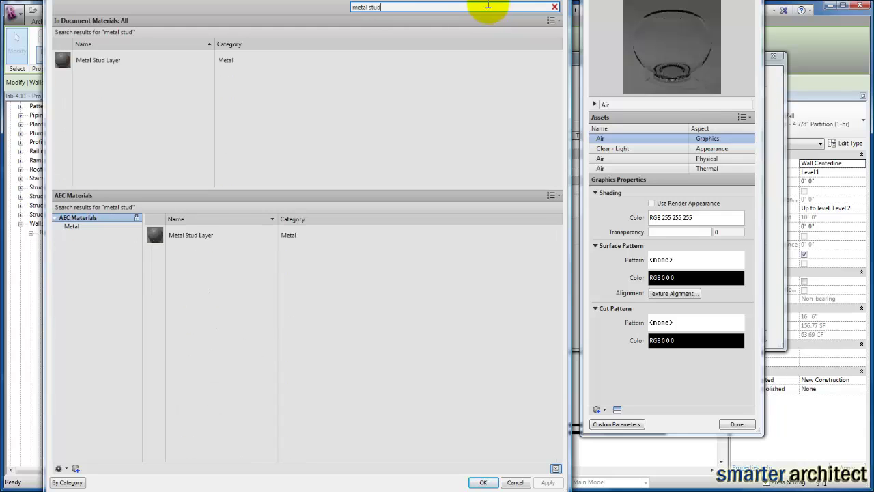
click(112, 60)
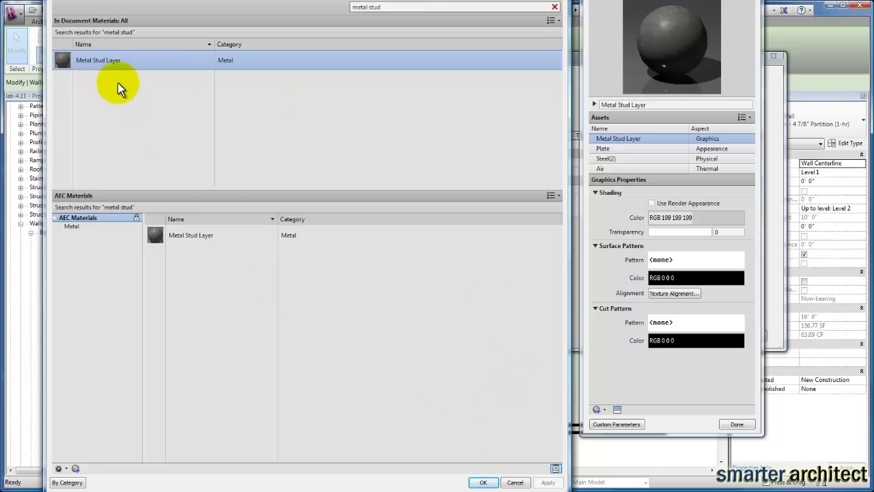
click(482, 482)
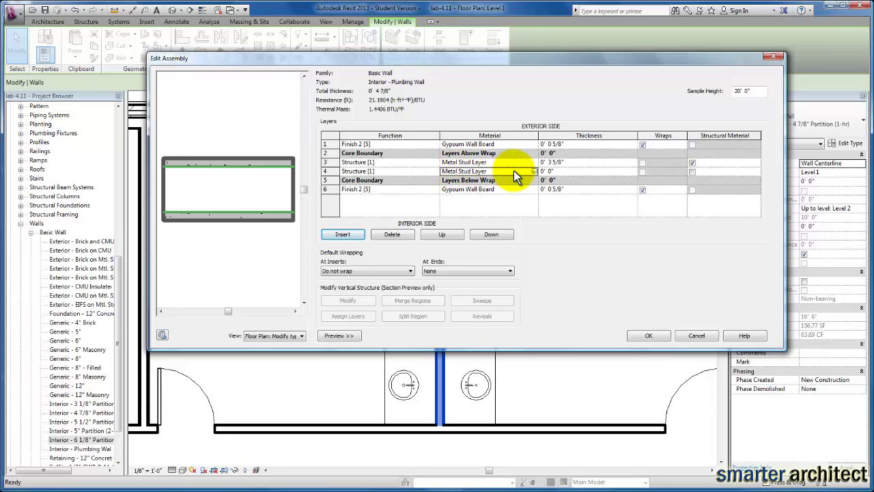
Make layer 4's Metal Stud Layer 3 5/8" thick, giving an 8 1/2" wall
click(576, 170)
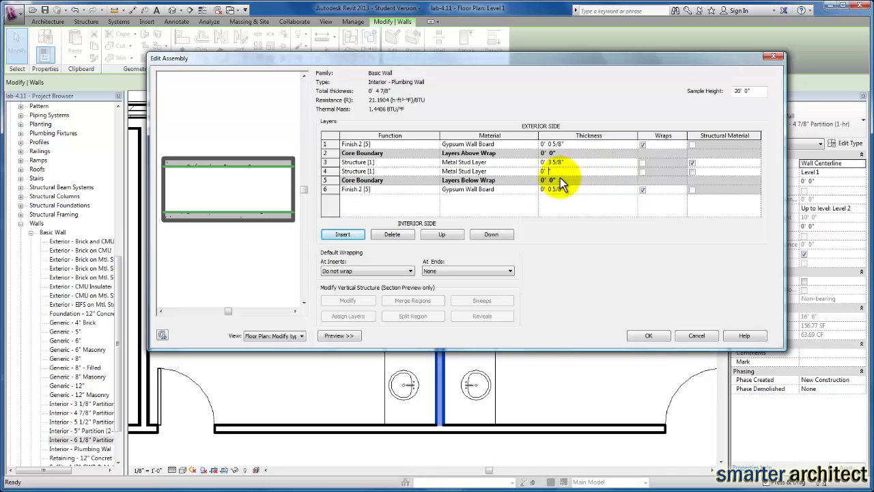
text(3 5/8)
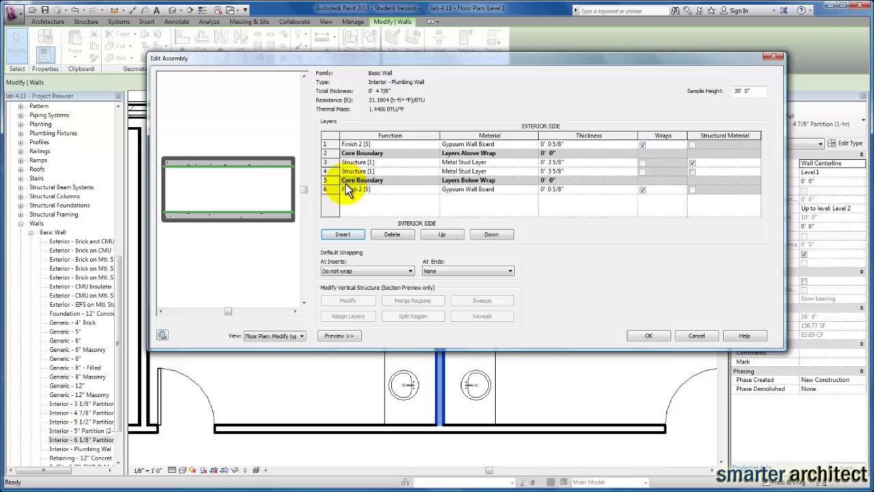
key(Tab)
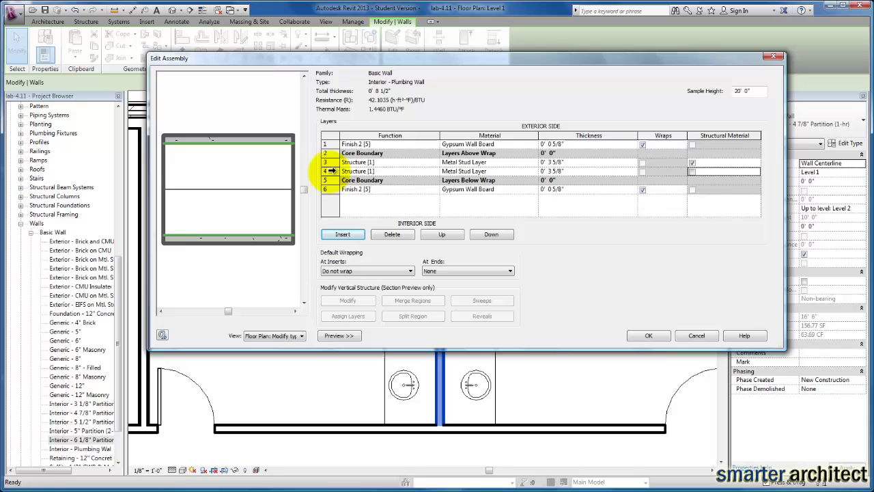
click(332, 171)
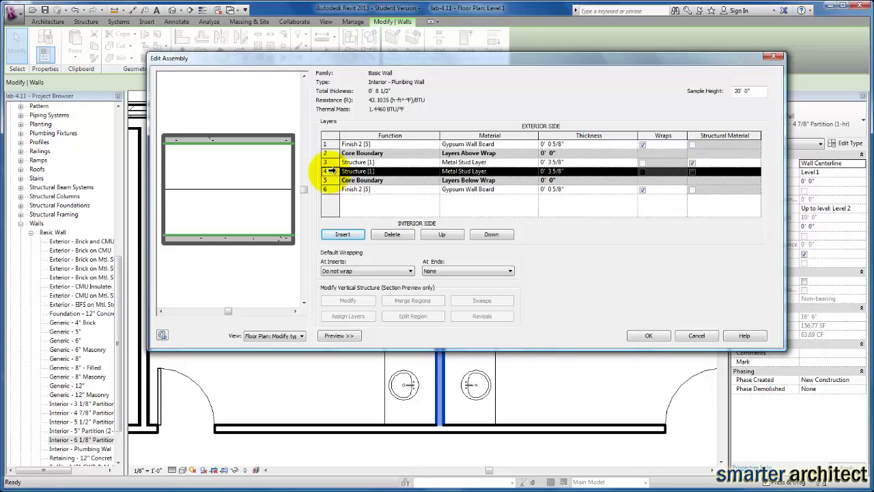
Insert a Thermal/Air Layer [3] between the two metal stud layers
click(346, 234)
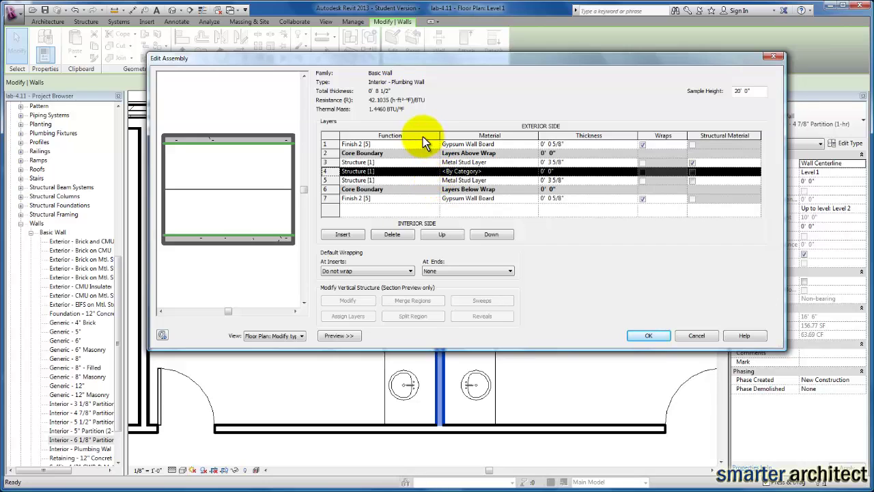
click(433, 171)
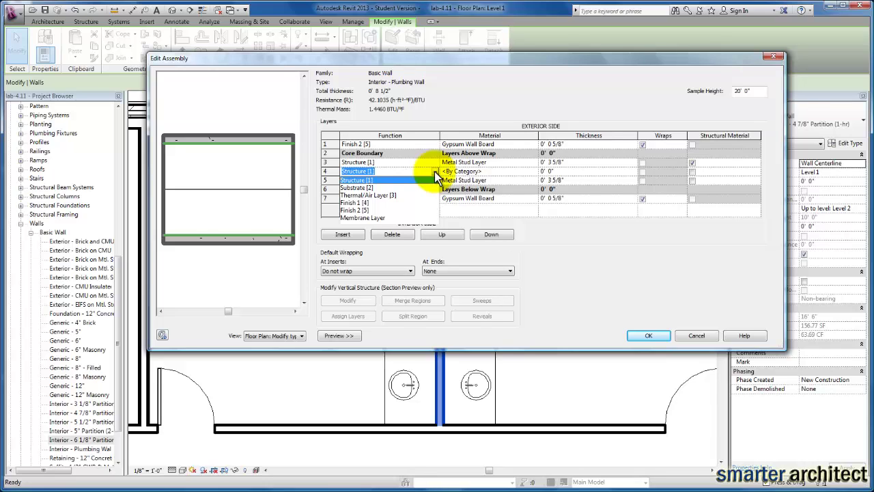
click(381, 195)
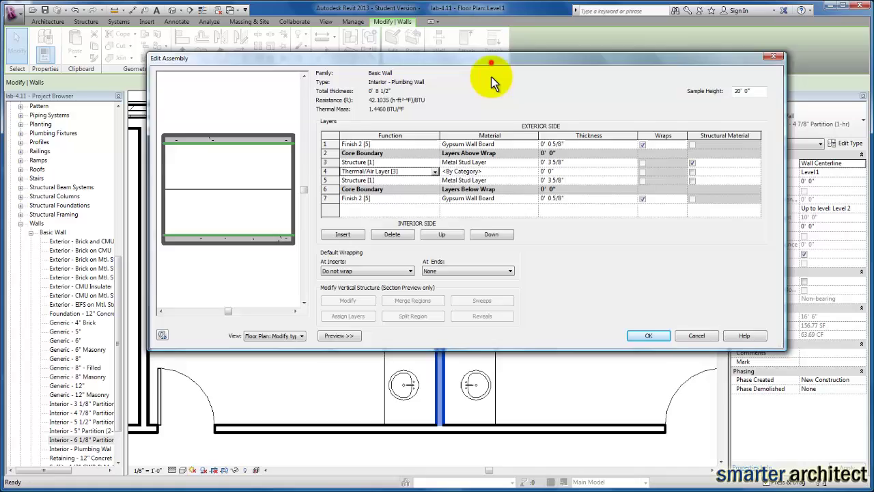
drag(489, 57, 458, 88)
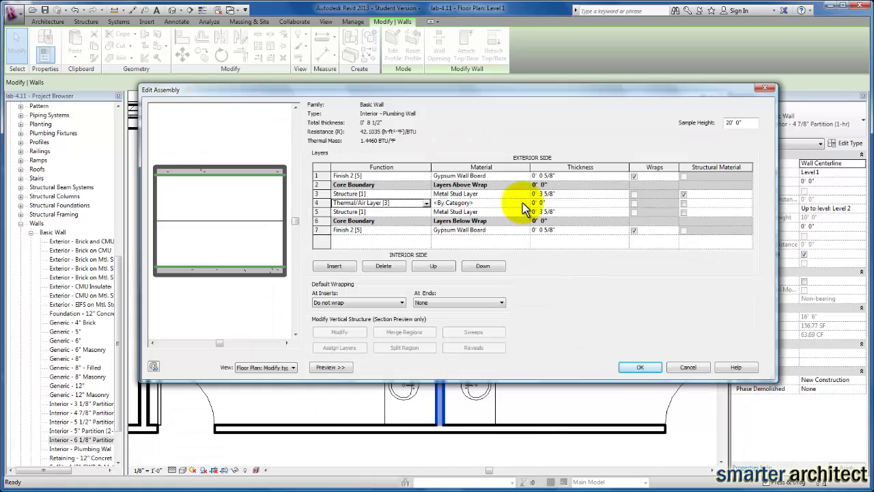
click(524, 203)
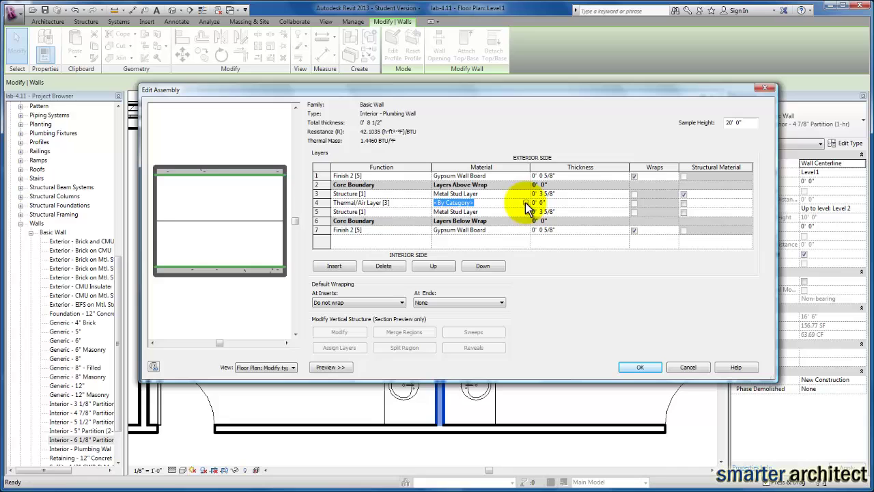
Assign the Air material to the new thermal/air layer
click(525, 202)
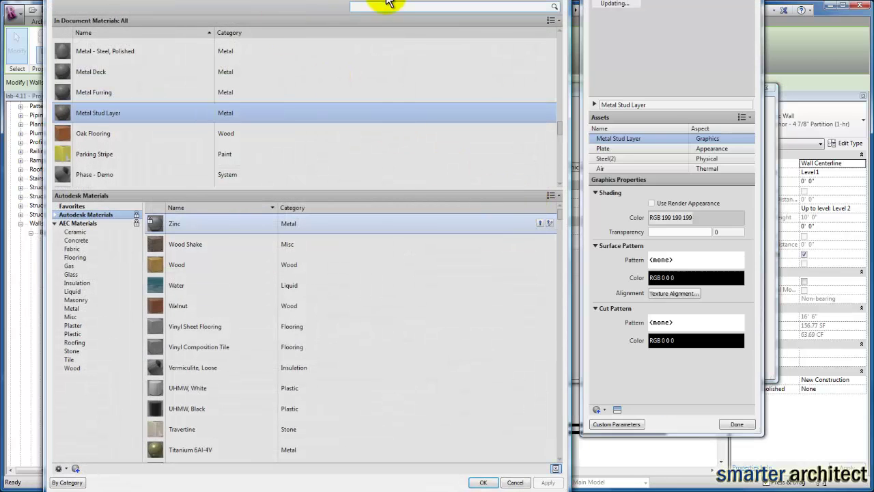
click(384, 6)
text(air)
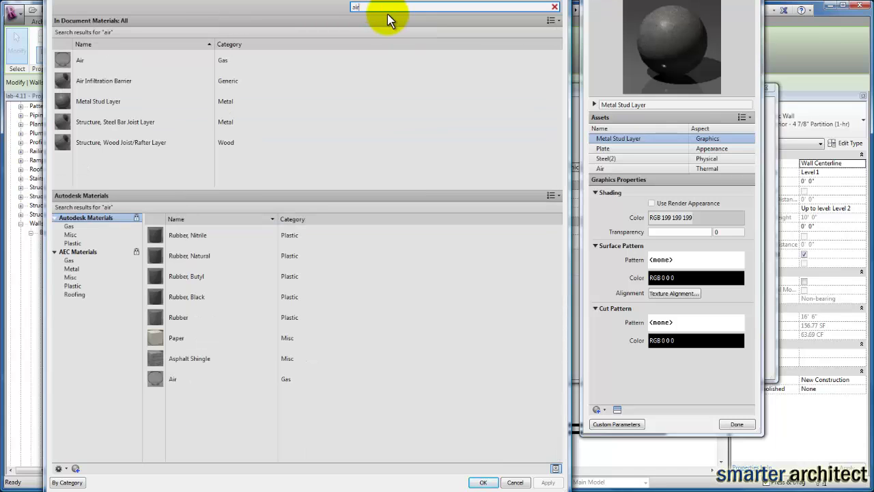
click(83, 60)
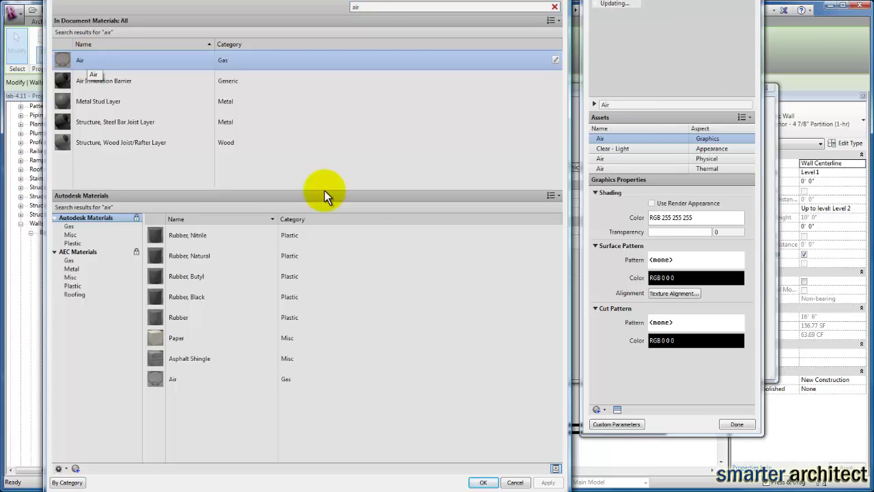
click(484, 481)
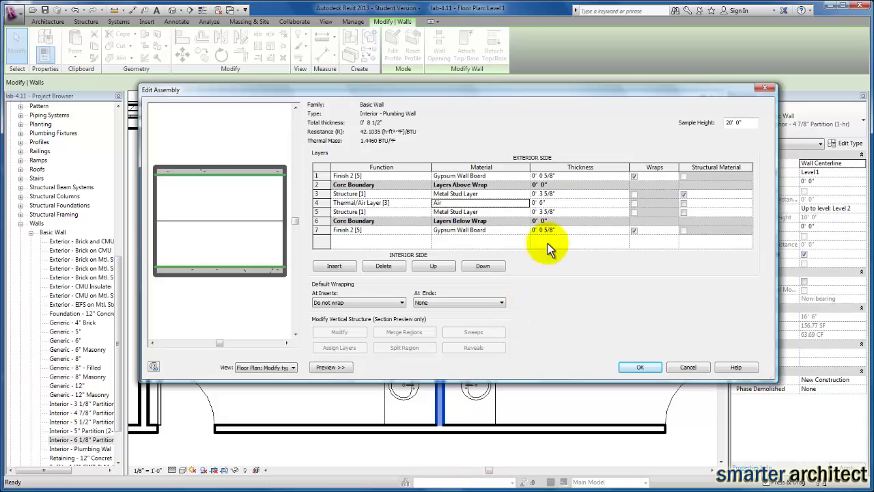
Make the Air layer 5 1/2" thick for a 1' 2" wall and confirm the assembly
click(555, 202)
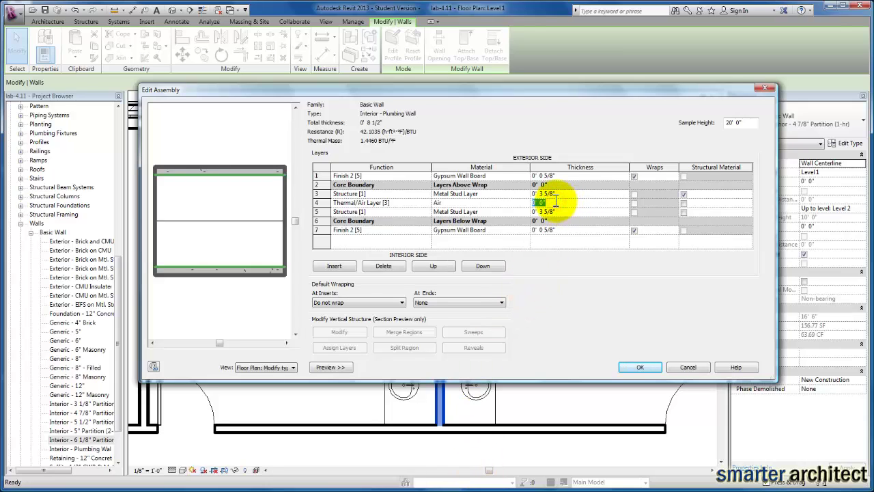
text(5 1/2")
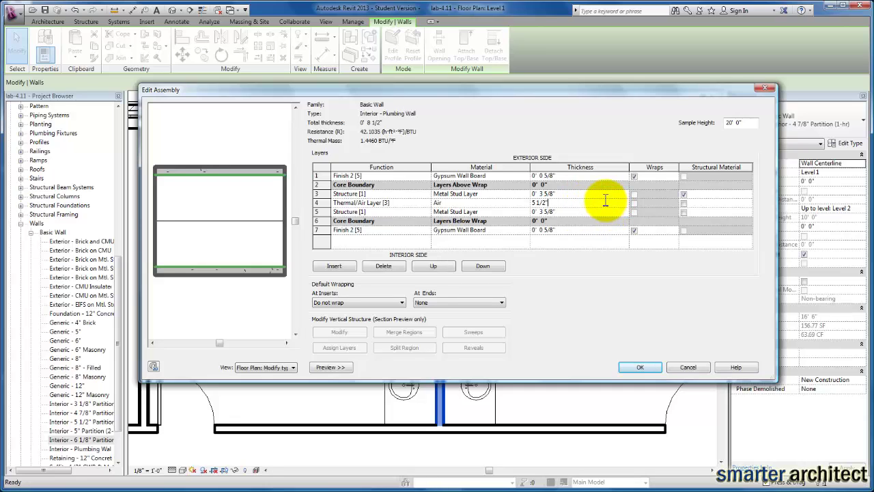
key(Tab)
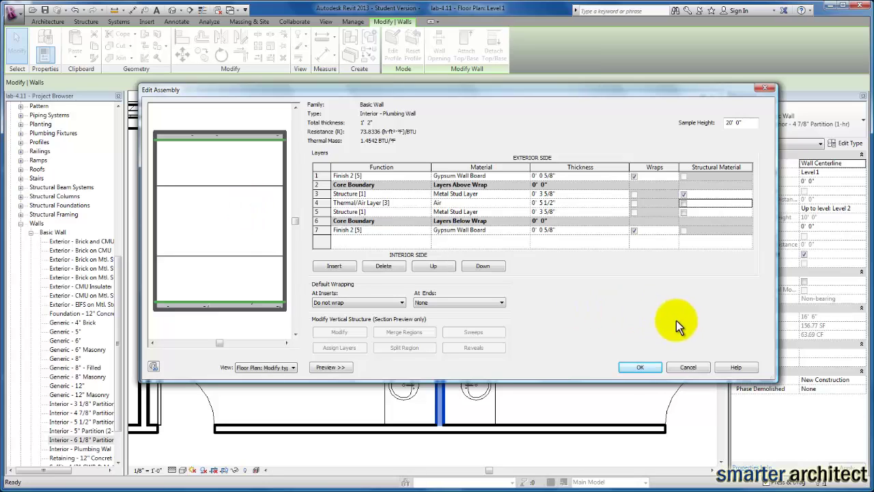
click(638, 370)
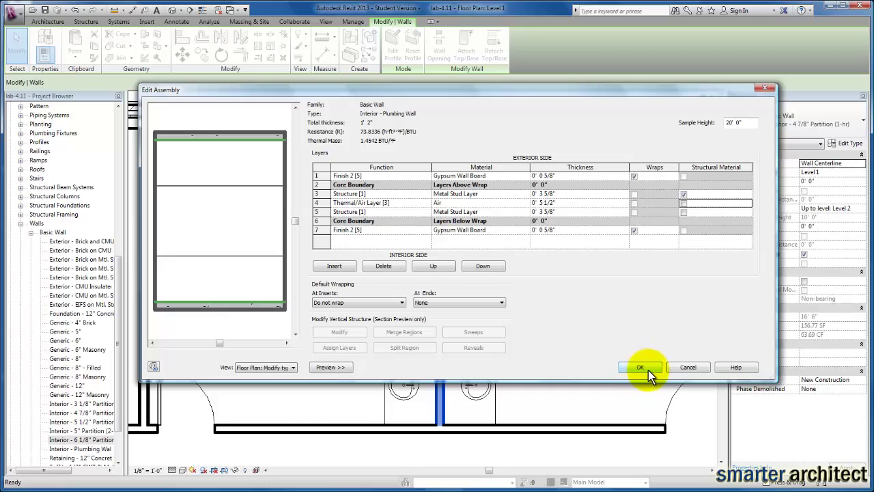
Accept the layer edits and apply the 1' 2" Interior - Plumbing Wall type, then deselect the wall
click(647, 370)
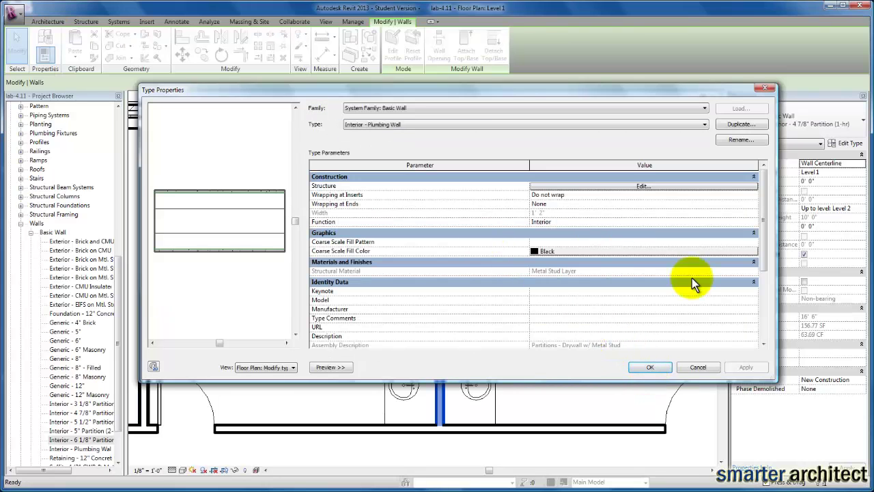
click(649, 366)
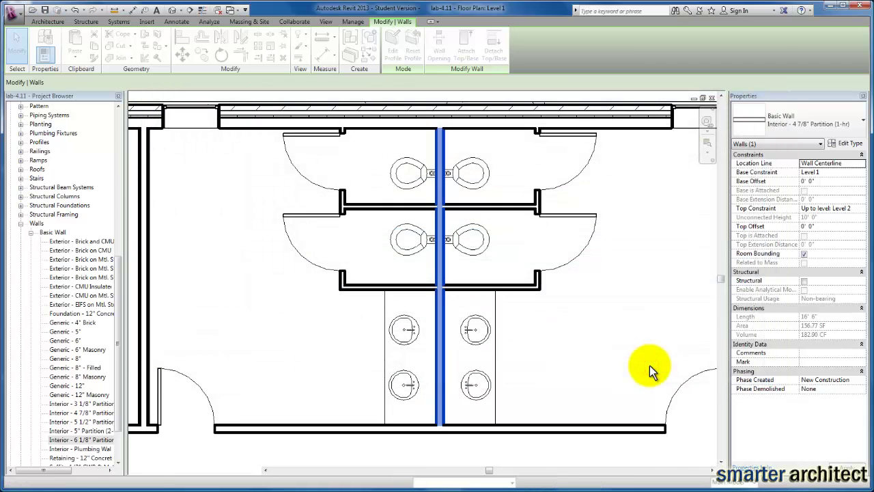
click(634, 371)
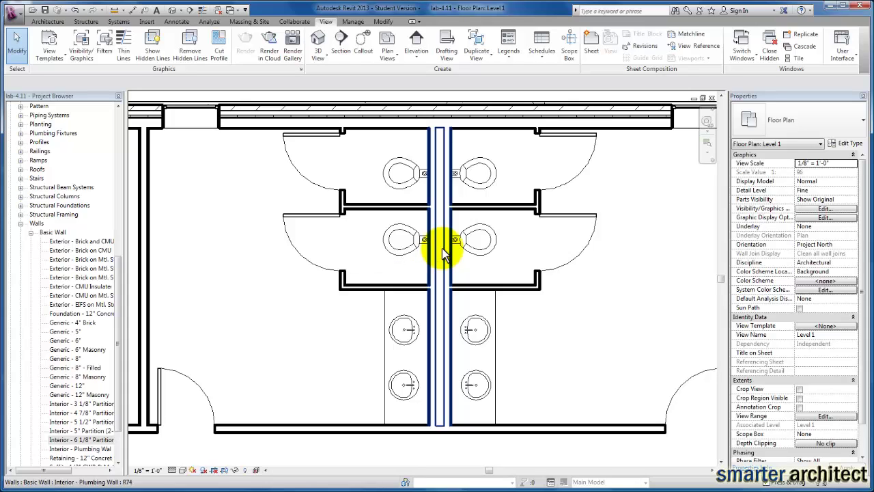
Check the plumbing wall, zoom in, and turn on Thin Lines so wall outlines show clearly
click(444, 254)
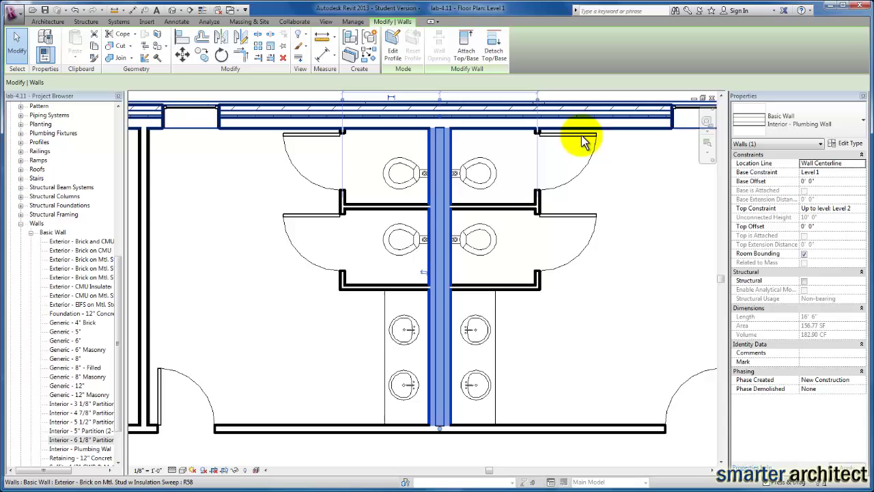
click(645, 208)
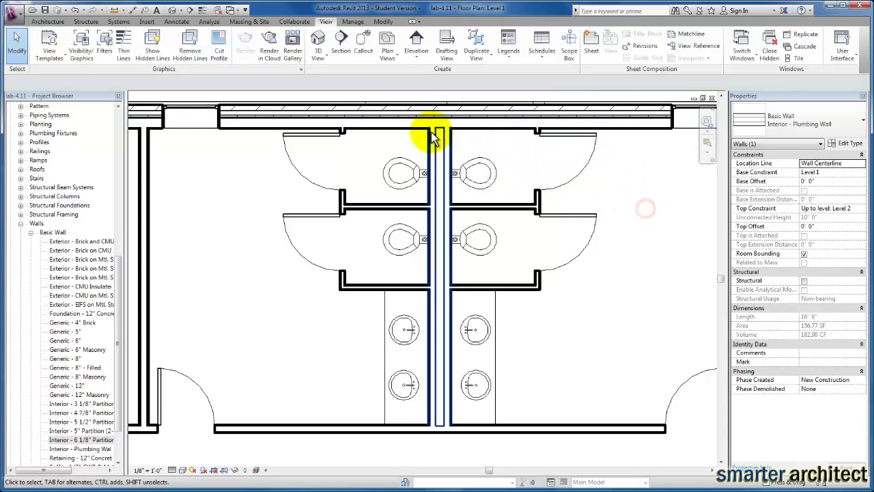
scroll(432, 136, up, 5)
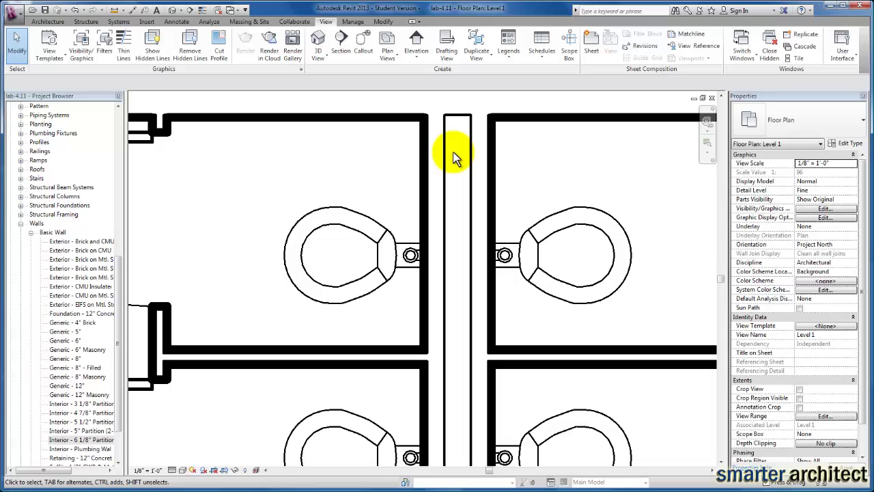
click(124, 51)
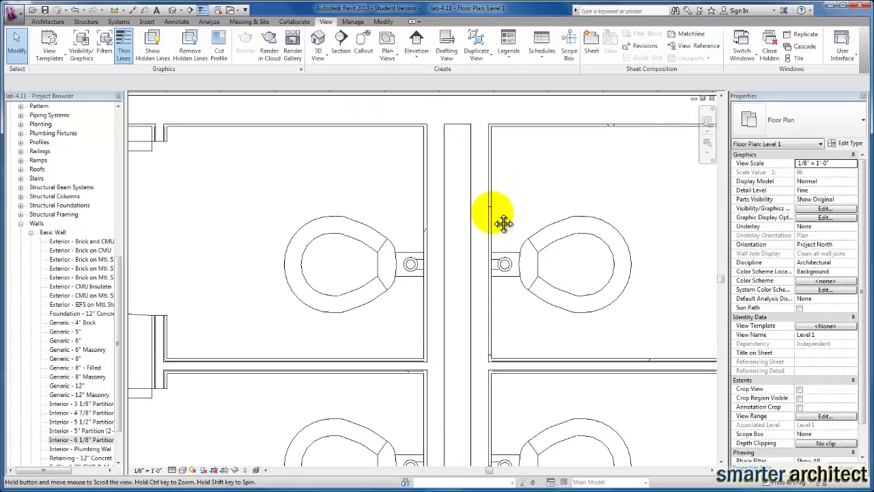
Pan across the stall area and pre-highlight the exterior wall above the plumbing wall
scroll(491, 241, down, 3)
middle_drag(490, 247, 420, 239)
scroll(404, 267, up, 1)
scroll(415, 236, down, 1)
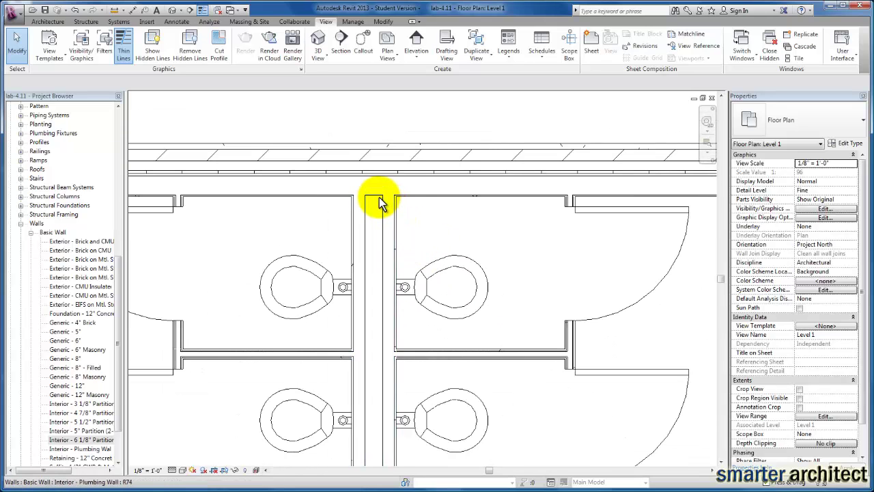
key(Tab)
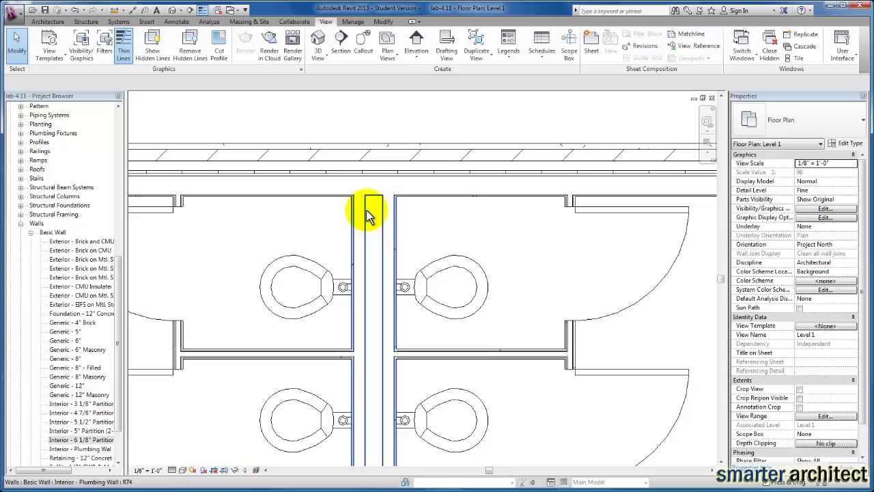
scroll(371, 198, up, 2)
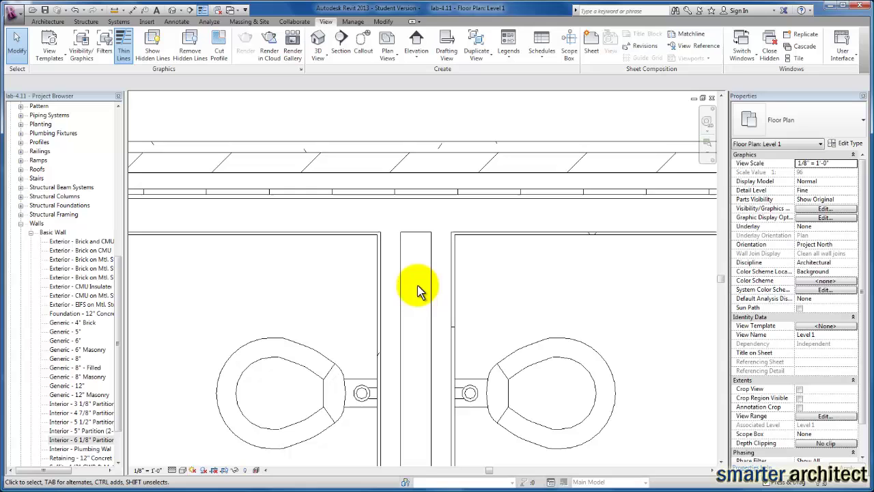
Reselect the plumbing wall to inspect its width, then pan up-left to view more stalls
click(415, 217)
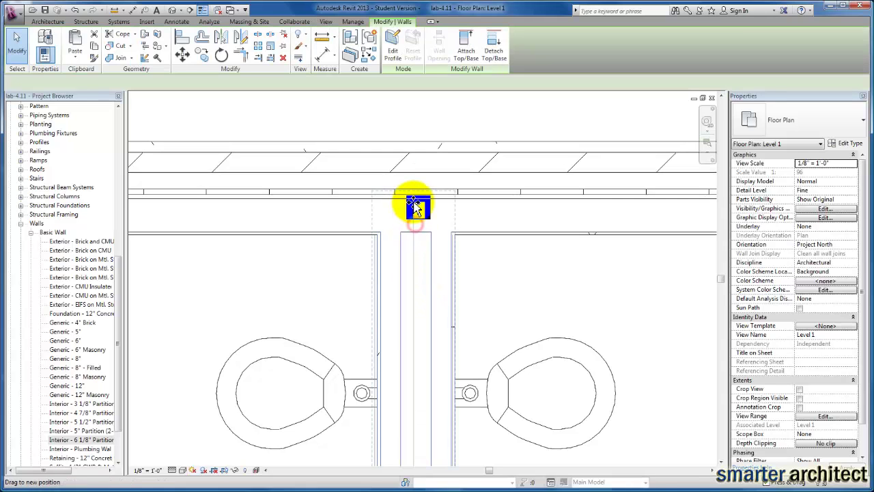
click(520, 259)
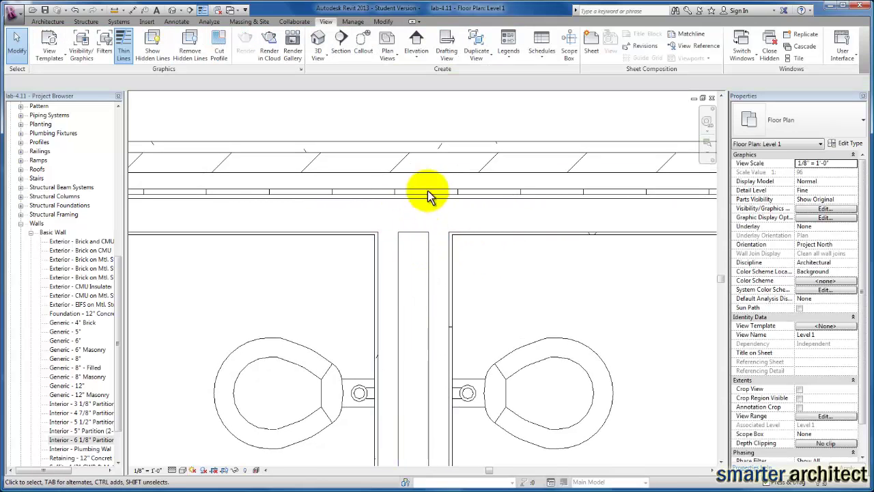
scroll(518, 324, down, 2)
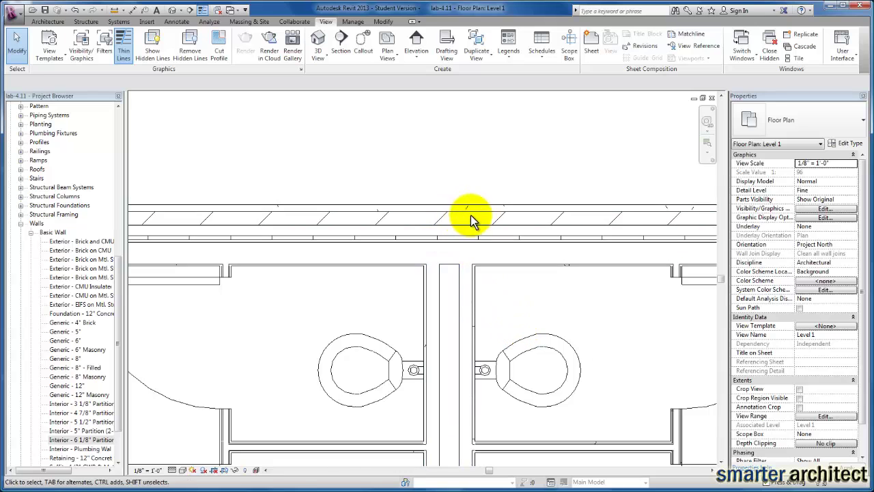
scroll(557, 359, down, 1)
middle_drag(566, 361, 416, 218)
scroll(462, 238, up, 3)
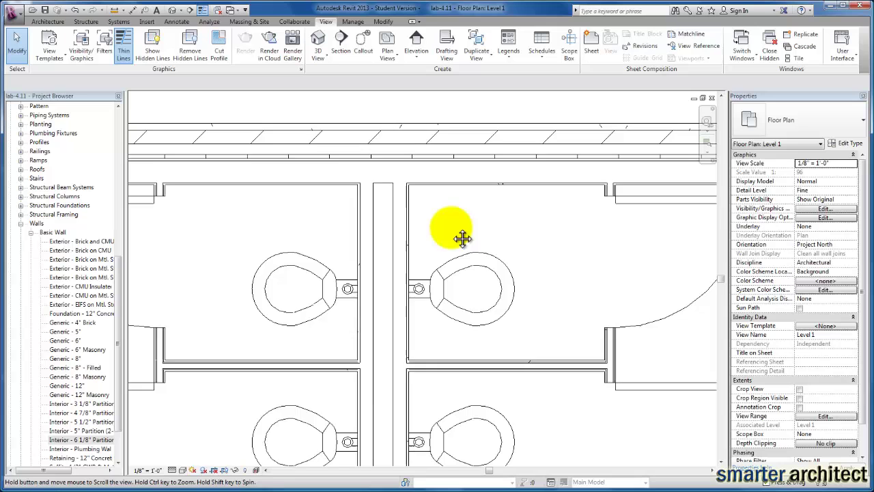
scroll(478, 239, down, 4)
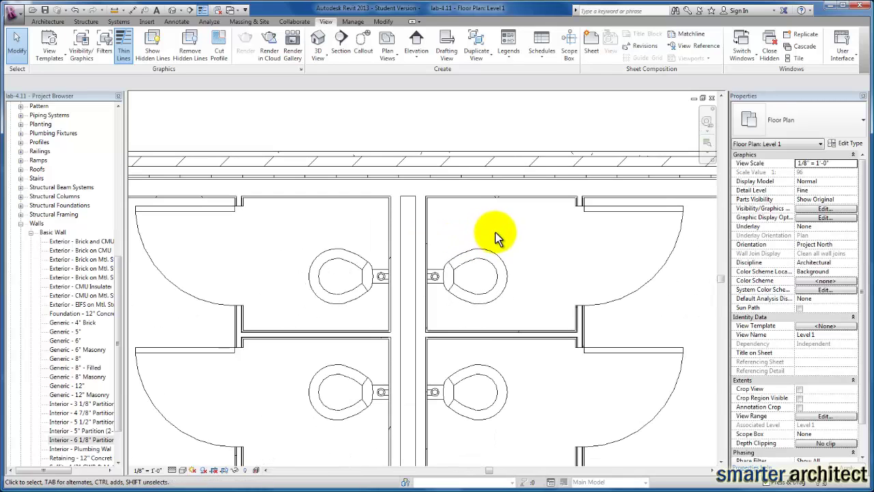